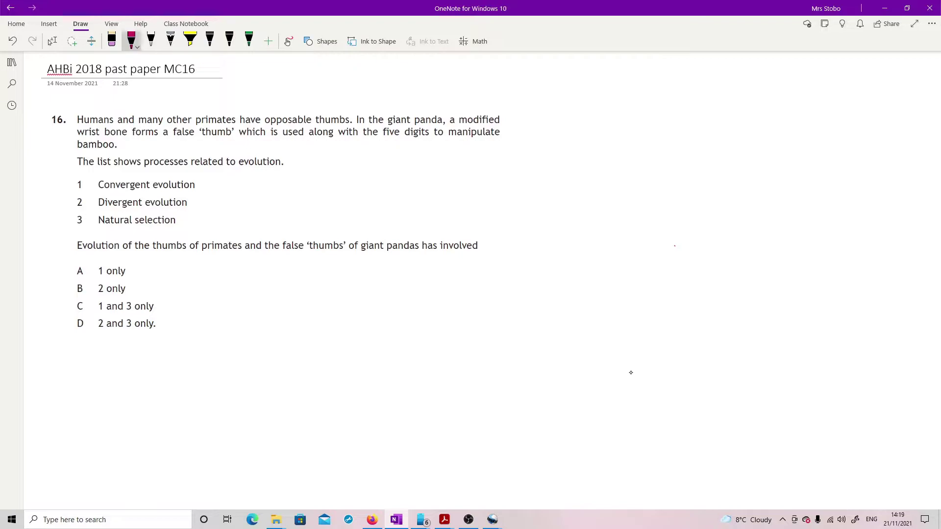
Step: Box 'Natural selection' in pink ink and strike through options A and B
mouse_move(71, 214)
mouse_down()
mouse_move(177, 211)
mouse_move(194, 230)
mouse_move(98, 231)
mouse_move(69, 213)
mouse_up()
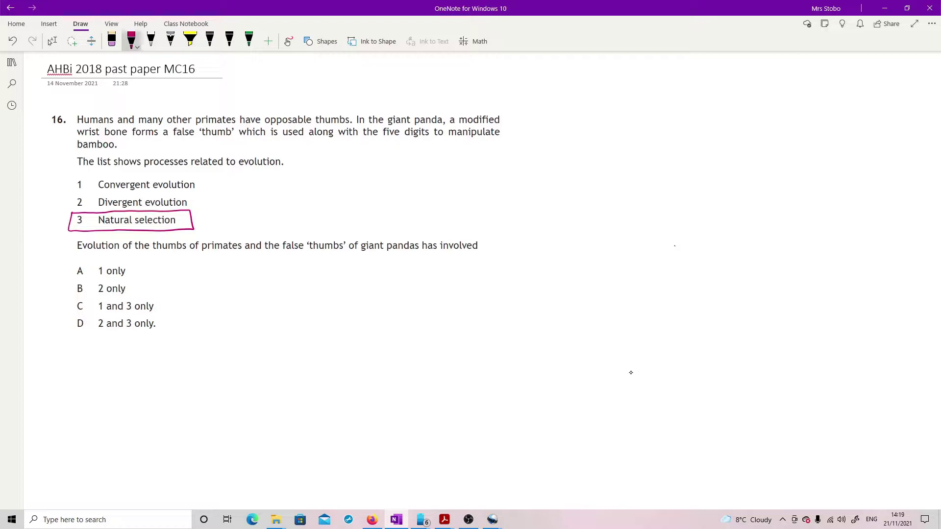
mouse_move(68, 278)
mouse_down()
mouse_move(94, 269)
mouse_move(77, 289)
mouse_move(92, 286)
mouse_up()
Step: Sketch the branching tree below the options, with a forked right branch and hatching on the left
mouse_move(304, 475)
mouse_down()
mouse_move(306, 436)
mouse_move(230, 339)
mouse_up()
drag(306, 436, 366, 385)
mouse_move(344, 351)
mouse_down()
mouse_move(365, 383)
mouse_move(365, 339)
mouse_move(352, 339)
mouse_up()
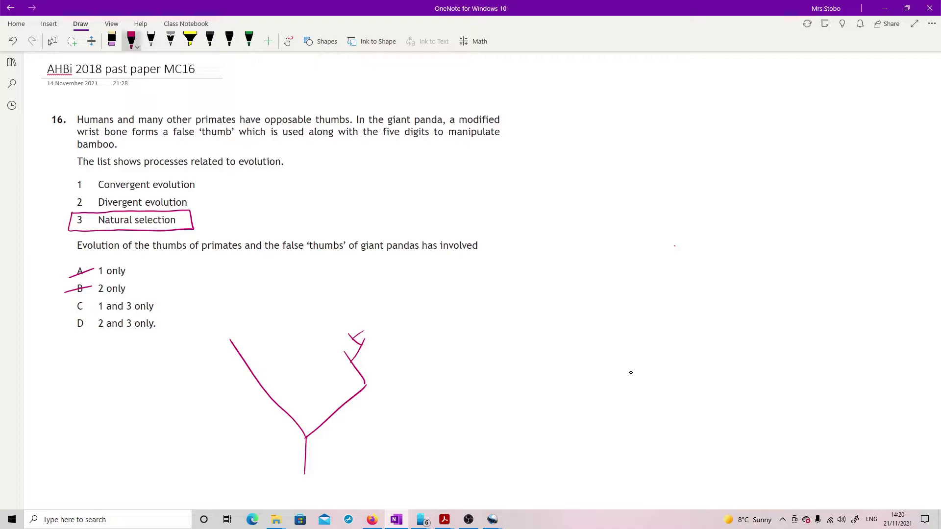
drag(248, 326, 233, 344)
mouse_move(252, 332)
mouse_down()
mouse_move(235, 349)
mouse_move(245, 359)
mouse_up()
Step: Underline 'thumbs', mark beside the hatching, circle statement 1 and circle answer C (1 and 3 only)
drag(152, 252, 187, 250)
drag(264, 343, 274, 341)
drag(76, 177, 70, 195)
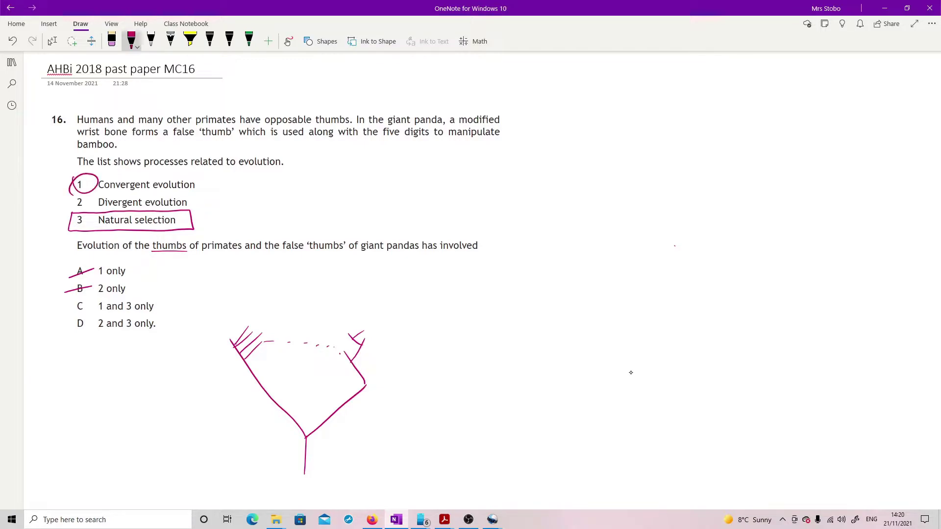
mouse_move(88, 296)
mouse_down()
mouse_move(73, 298)
mouse_move(81, 293)
mouse_up()
Step: Go to the MC18 pedigree page and set the pink pen to a thinner stroke
key(ctrl+Page_Down)
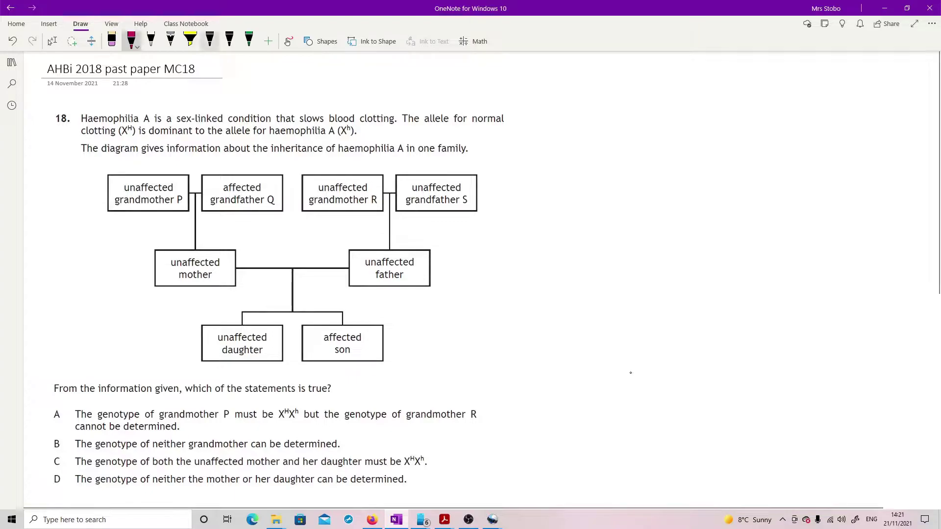
click(131, 41)
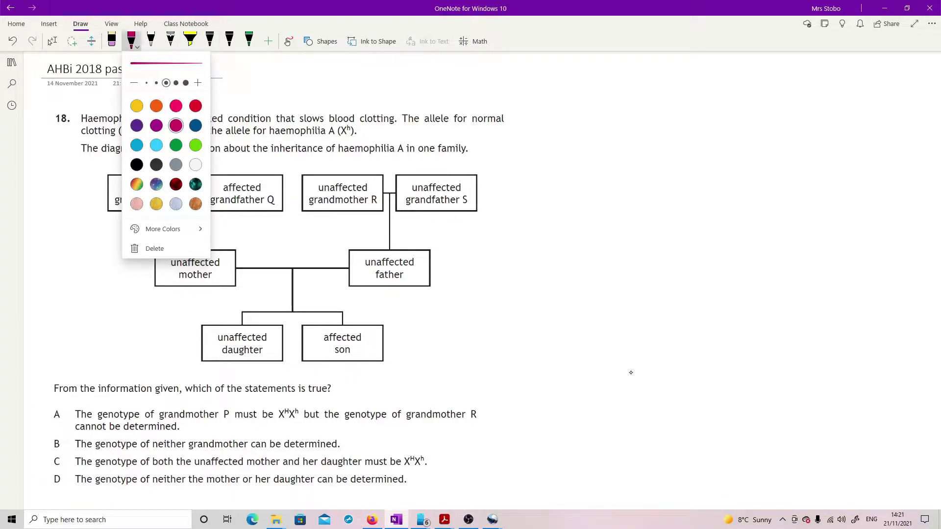
key(Left)
key(Escape)
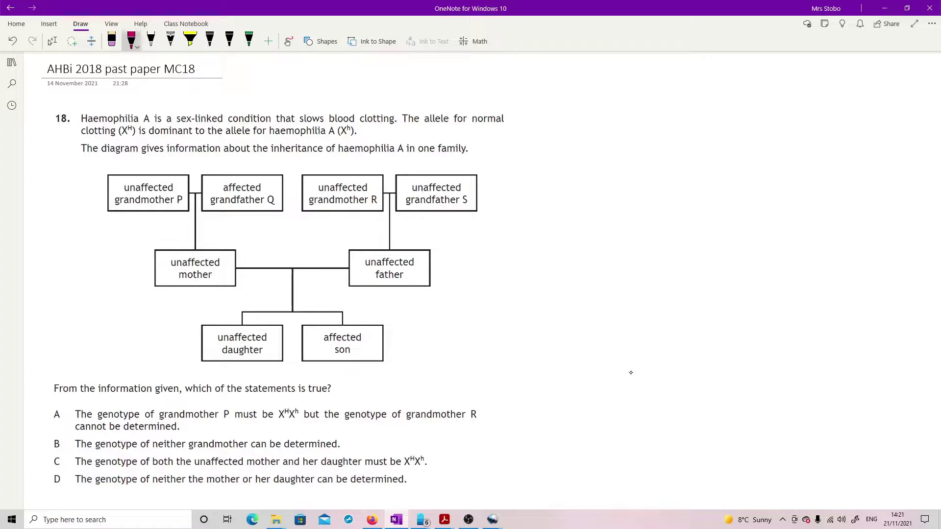
Step: Write X^hY by the son, X^HY by the father and grandfather S, and X^hY by grandfather Q
mouse_move(352, 322)
mouse_down()
mouse_move(368, 311)
mouse_move(369, 322)
mouse_move(376, 311)
mouse_move(382, 321)
mouse_up()
drag(401, 249, 413, 234)
mouse_move(404, 234)
mouse_down()
mouse_move(408, 249)
mouse_move(415, 242)
mouse_move(424, 251)
mouse_up()
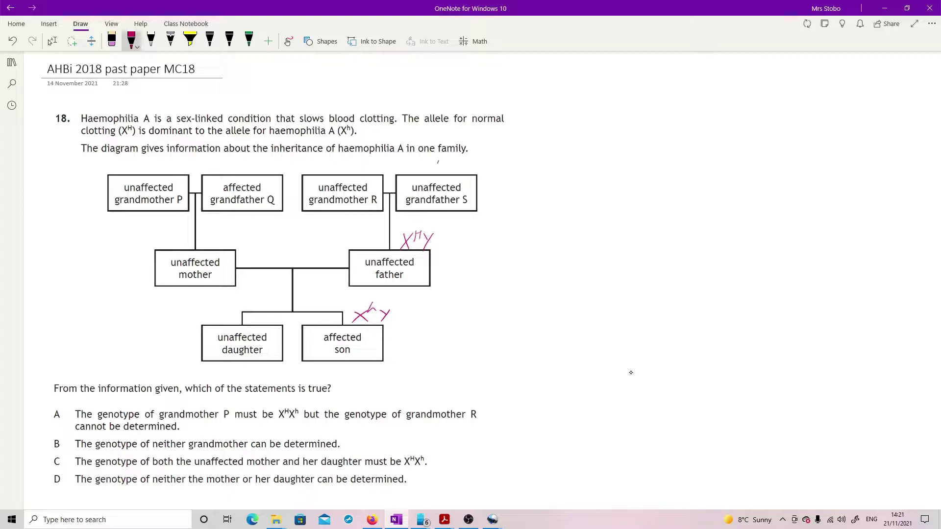
drag(439, 162, 427, 173)
drag(430, 162, 452, 172)
drag(238, 160, 229, 170)
drag(230, 162, 256, 165)
drag(262, 157, 253, 170)
Step: Write X^H X^h beside the mother and X^H x? above grandmother P
drag(112, 260, 100, 276)
mouse_move(101, 260)
mouse_down()
mouse_move(112, 277)
mouse_move(133, 278)
mouse_move(132, 261)
mouse_move(190, 269)
mouse_up()
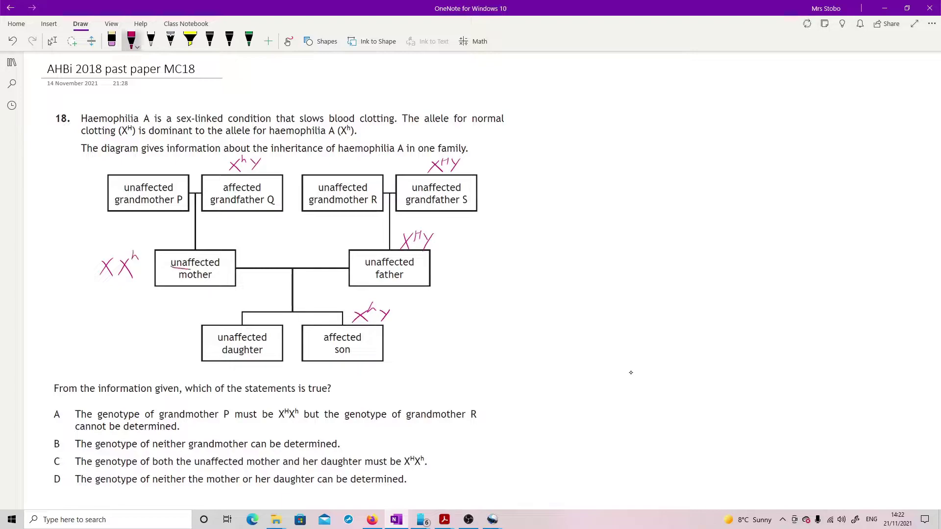
drag(115, 252, 114, 258)
drag(115, 256, 121, 254)
drag(120, 251, 119, 258)
mouse_move(137, 163)
mouse_down()
mouse_move(146, 173)
mouse_move(136, 173)
mouse_move(153, 162)
mouse_up()
mouse_move(153, 157)
mouse_down()
mouse_move(152, 166)
mouse_move(172, 171)
mouse_up()
mouse_move(173, 163)
mouse_down()
mouse_move(165, 171)
mouse_move(177, 163)
mouse_up()
click(176, 167)
Step: Write X^H X? above grandmother R's box
mouse_move(325, 160)
mouse_down()
mouse_move(336, 172)
mouse_move(325, 173)
mouse_move(337, 165)
mouse_up()
drag(336, 161, 343, 156)
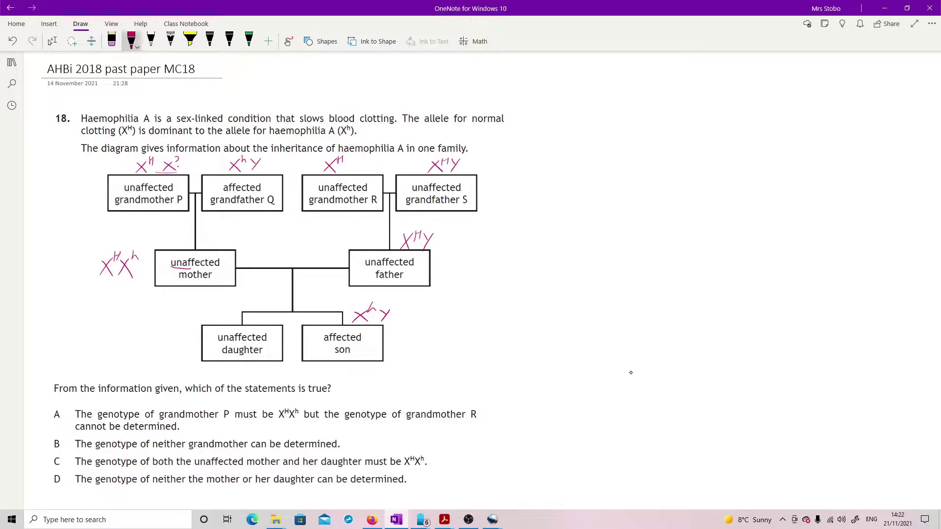
mouse_move(356, 159)
mouse_down()
mouse_move(343, 174)
mouse_move(362, 159)
mouse_up()
Step: Write X^H X? beside the unaffected daughter's box
mouse_move(155, 335)
mouse_down()
mouse_move(145, 348)
mouse_move(182, 345)
mouse_up()
drag(156, 326, 155, 334)
drag(156, 330, 163, 324)
drag(182, 322, 187, 325)
Step: Highlight Q, S, father, son and mother in yellow within the pedigree boxes
click(191, 42)
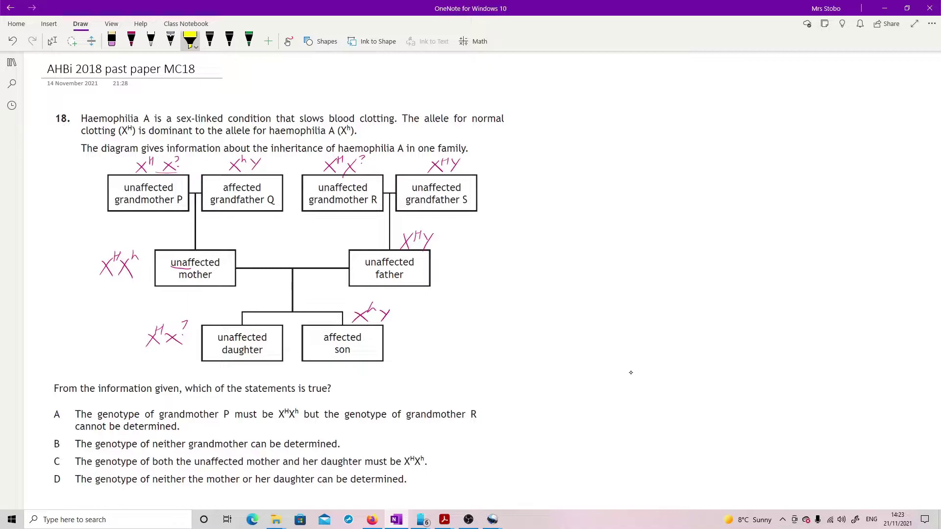
drag(268, 200, 281, 200)
drag(462, 200, 475, 200)
drag(374, 275, 414, 275)
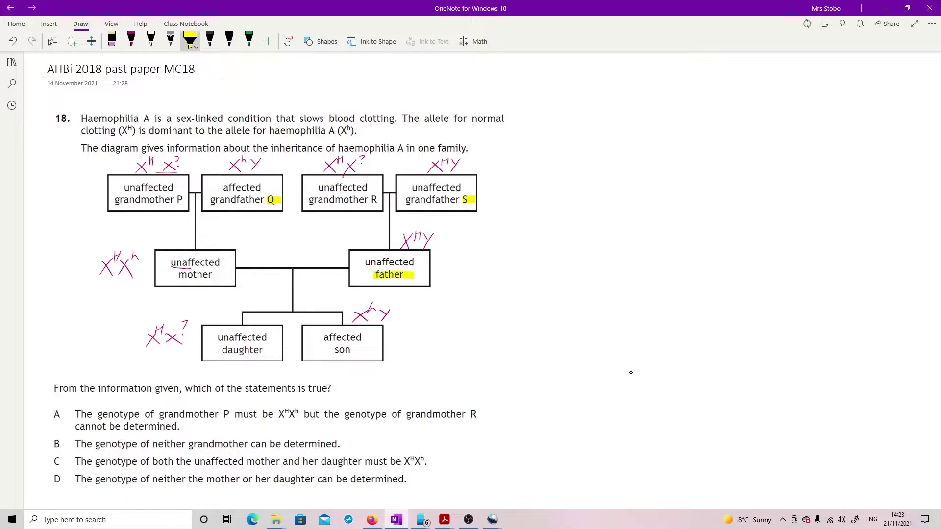
drag(327, 350, 356, 350)
drag(178, 273, 227, 273)
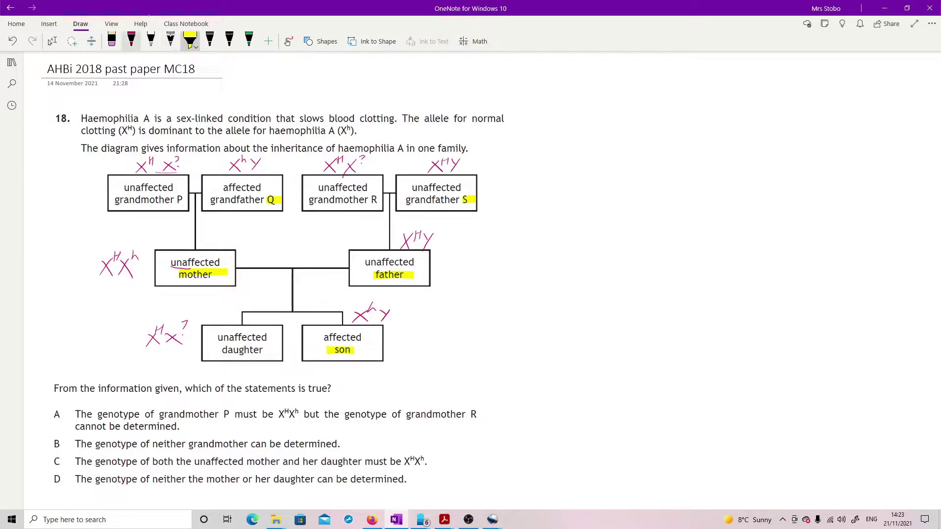
click(131, 40)
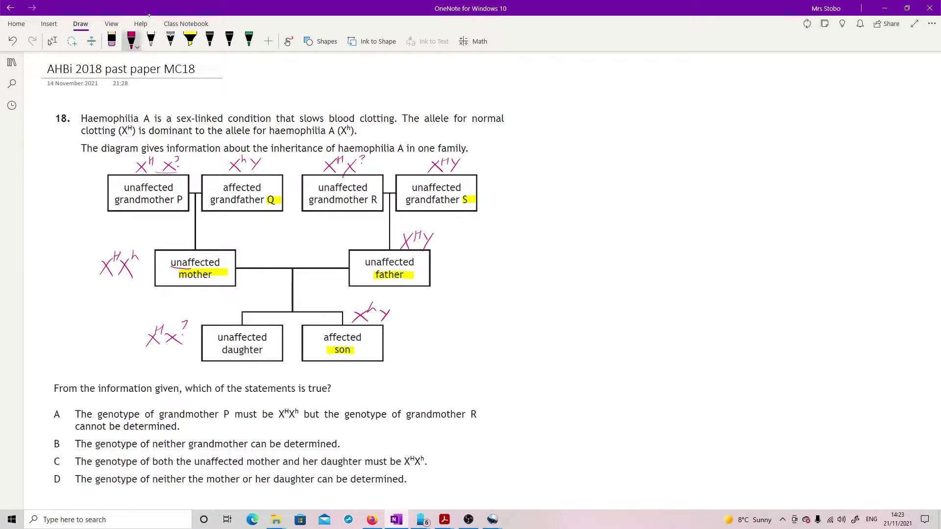
Step: Strike out options A, C and D, circle answer B, and underline the mother's X^H X^h
drag(44, 427, 74, 408)
drag(62, 434, 59, 433)
drag(44, 466, 66, 463)
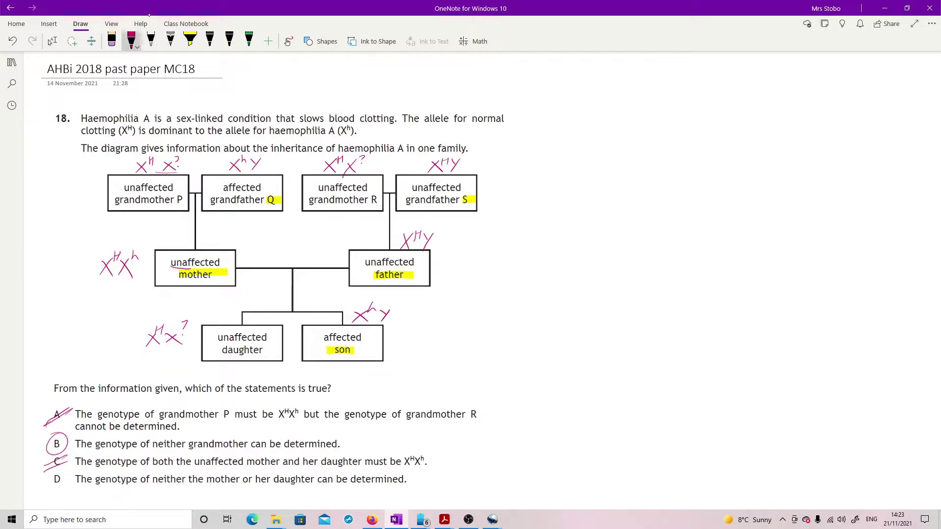
drag(99, 286, 137, 285)
drag(97, 292, 130, 290)
drag(46, 484, 66, 478)
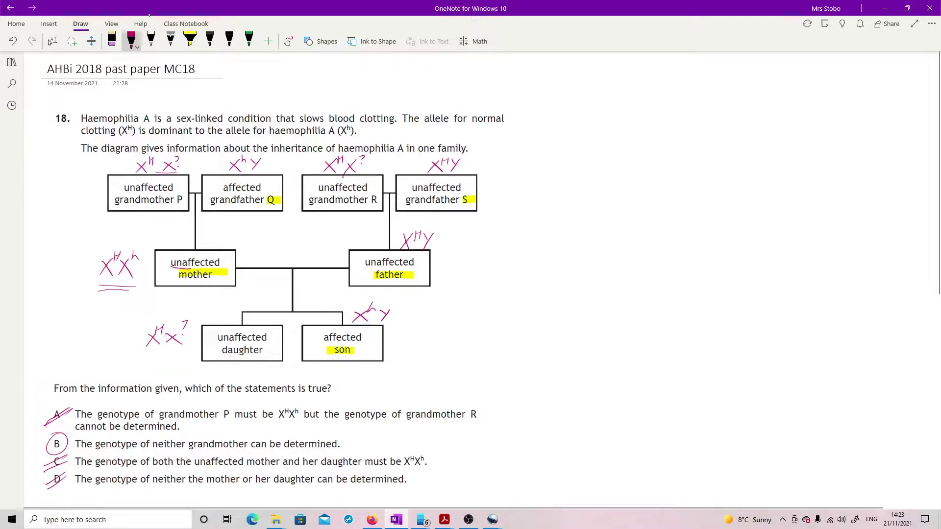
Step: On the MC19 red deer page, highlight the key conditions, 35% column and Cull total column in yellow
key(ctrl+Page_Down)
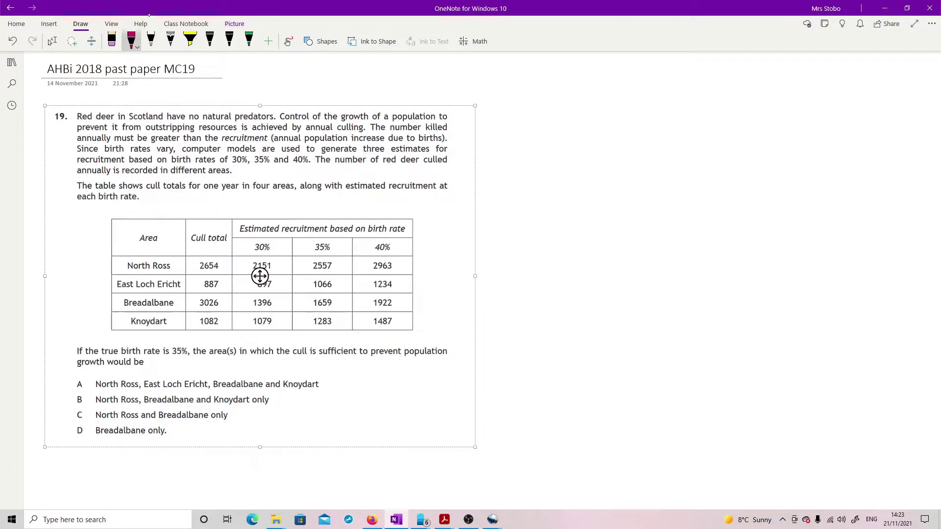
click(431, 305)
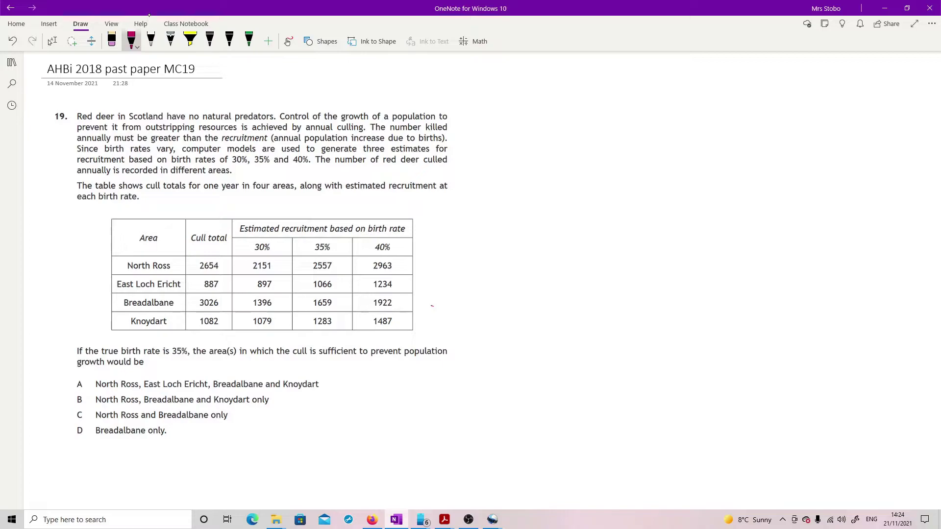
click(190, 39)
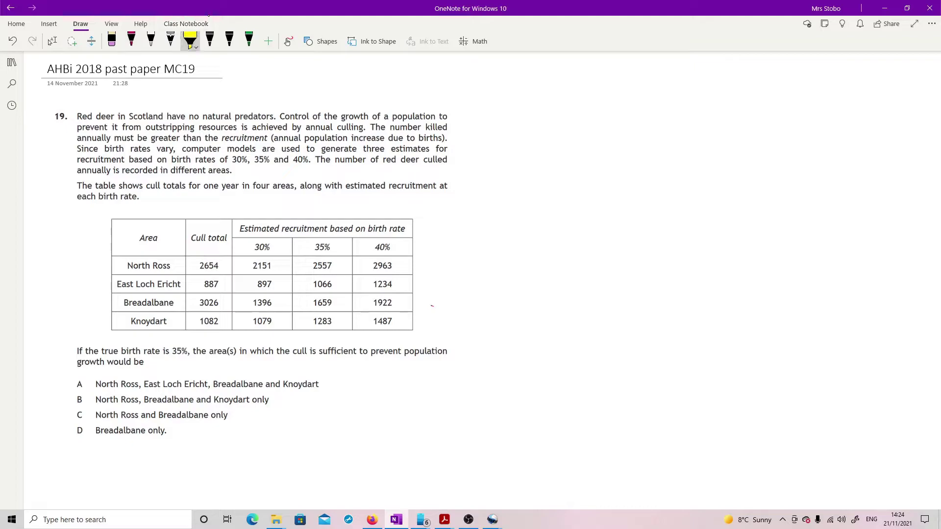
drag(374, 127, 451, 136)
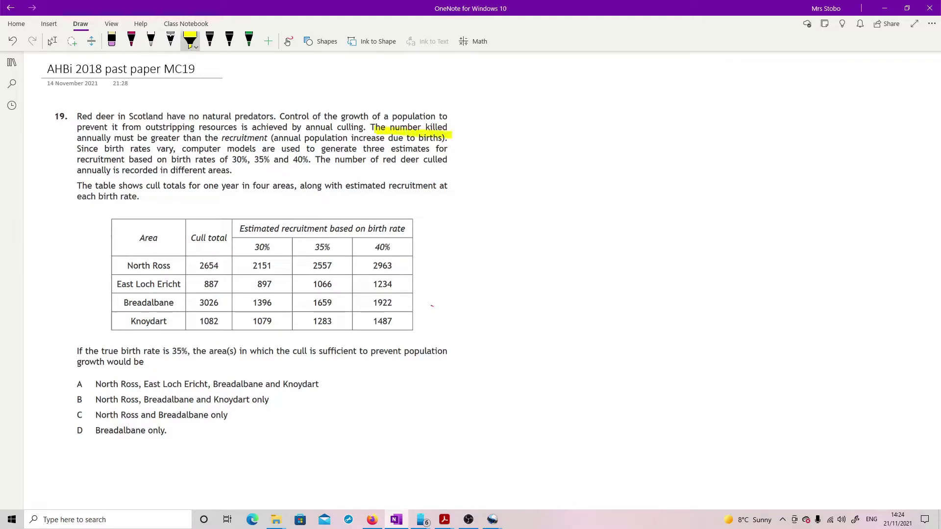
drag(78, 139, 279, 140)
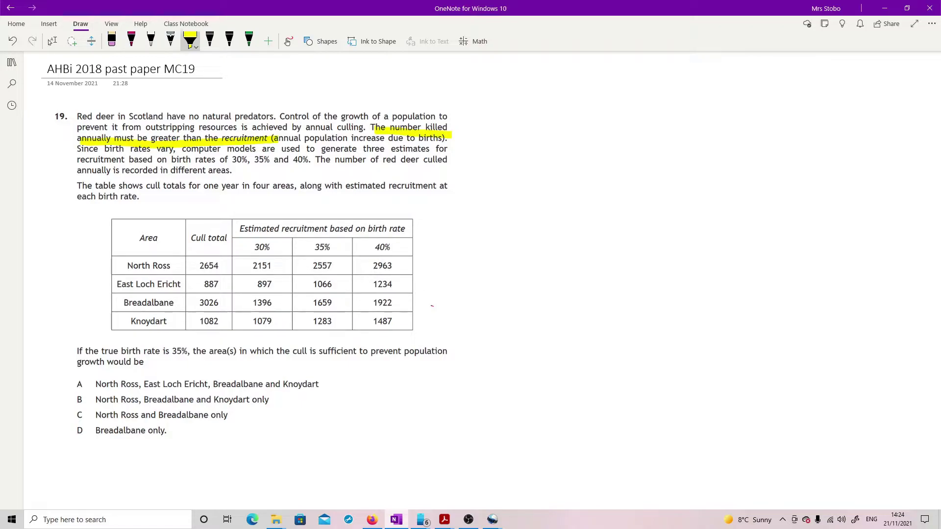
drag(74, 351, 189, 354)
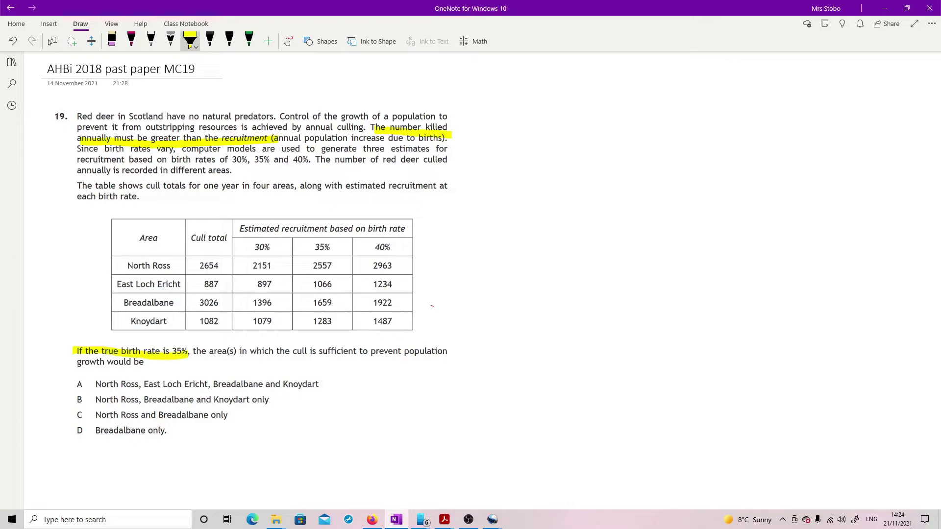
mouse_move(307, 243)
mouse_down()
mouse_move(343, 249)
mouse_move(340, 261)
mouse_move(298, 279)
mouse_move(341, 293)
mouse_move(349, 310)
mouse_move(343, 324)
mouse_move(313, 330)
mouse_up()
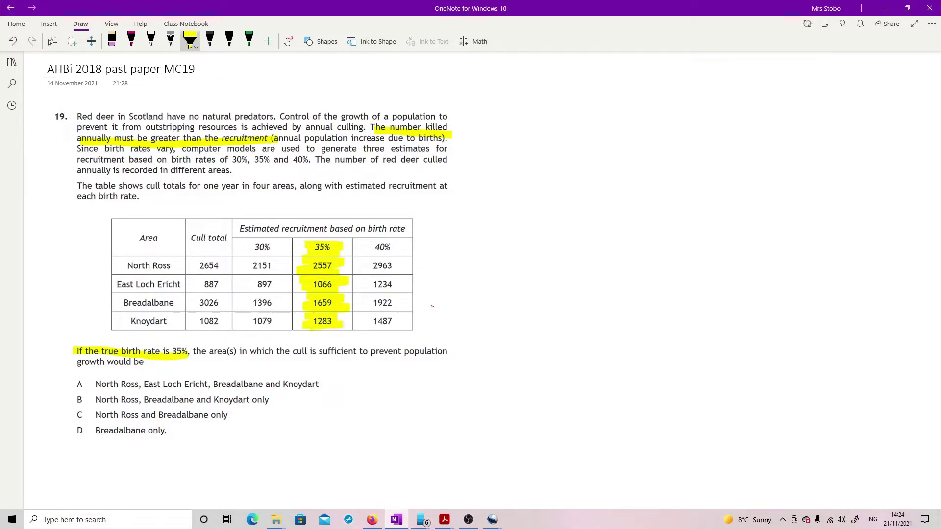
mouse_move(190, 236)
mouse_down()
mouse_move(218, 272)
mouse_move(206, 328)
mouse_up()
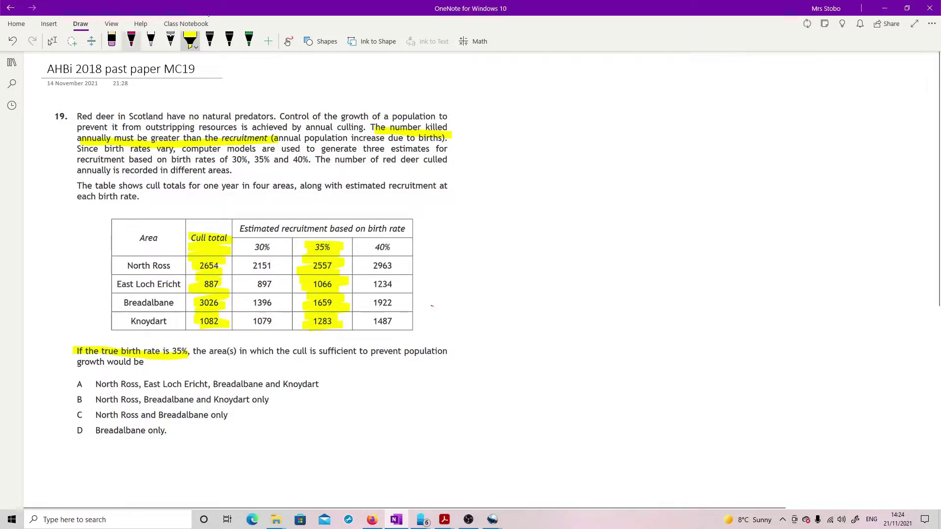
Step: Circle the Cull total and 35% headings, tick North Ross and Breadalbane, circle C, then go to MC20
click(132, 41)
mouse_move(211, 226)
mouse_down()
mouse_move(177, 243)
mouse_move(230, 226)
mouse_up()
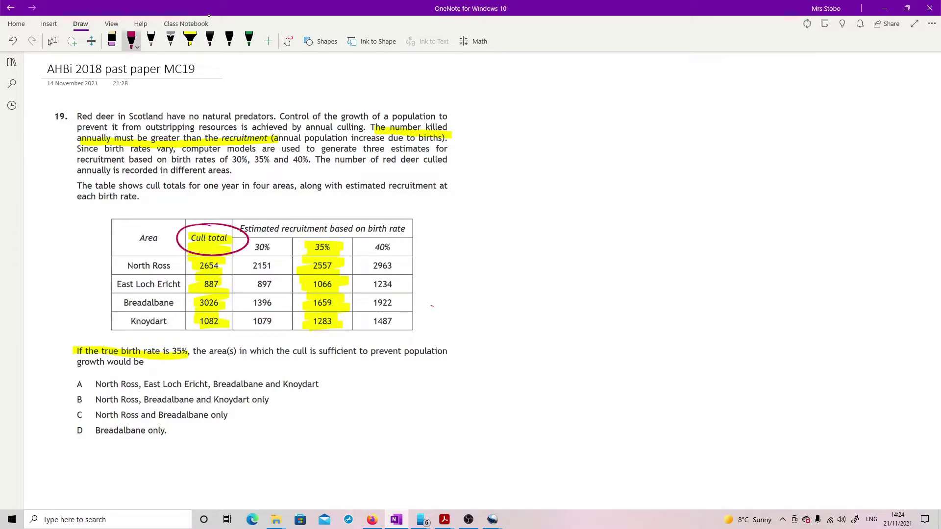
mouse_move(314, 236)
mouse_down()
mouse_move(299, 252)
mouse_move(343, 237)
mouse_up()
mouse_move(176, 266)
mouse_down()
mouse_move(193, 257)
mouse_move(181, 295)
mouse_move(192, 292)
mouse_up()
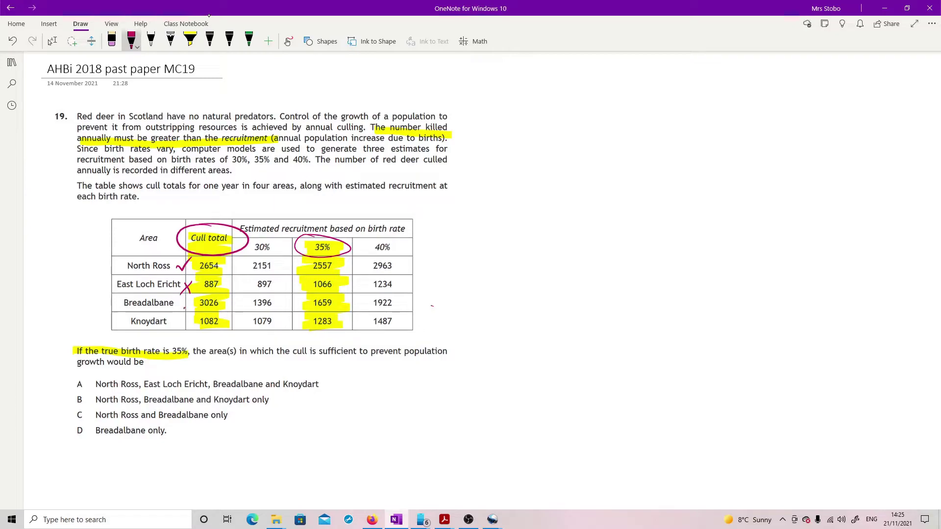
mouse_move(185, 306)
mouse_down()
mouse_move(197, 300)
mouse_move(180, 325)
mouse_move(189, 334)
mouse_up()
drag(82, 406, 71, 410)
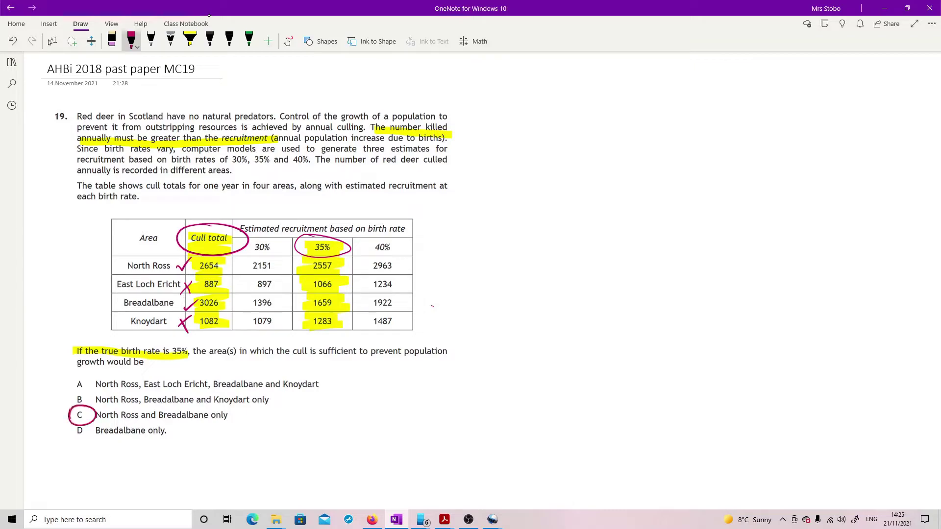
key(ctrl+Page_Down)
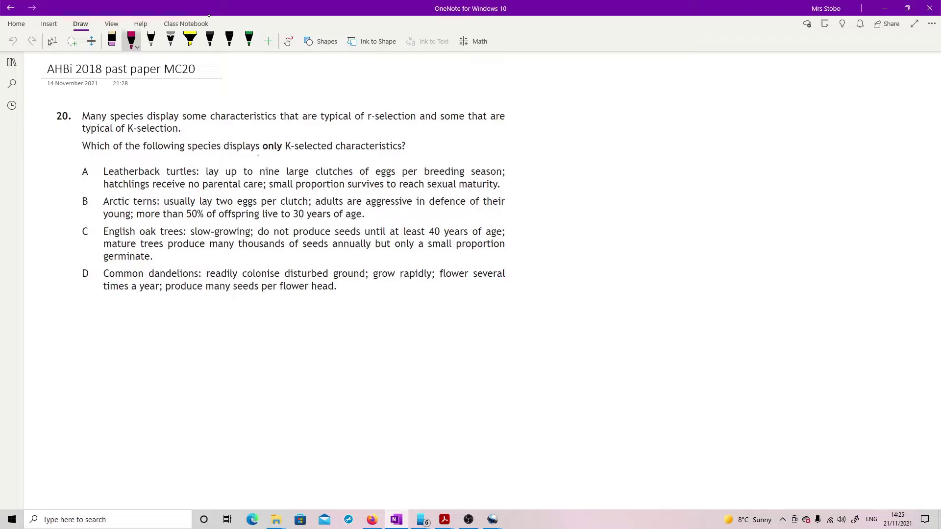
Step: Double-underline 'only' and sketch an S-shaped population growth curve on drawn axes
drag(257, 155, 280, 153)
drag(254, 158, 280, 157)
mouse_move(153, 327)
mouse_down()
mouse_move(173, 319)
mouse_move(173, 437)
mouse_move(269, 450)
mouse_up()
drag(345, 453, 365, 453)
mouse_move(270, 450)
mouse_down()
mouse_move(357, 451)
mouse_move(351, 458)
mouse_up()
mouse_move(185, 439)
mouse_down()
mouse_move(348, 339)
mouse_move(390, 330)
mouse_move(259, 346)
mouse_move(389, 336)
mouse_up()
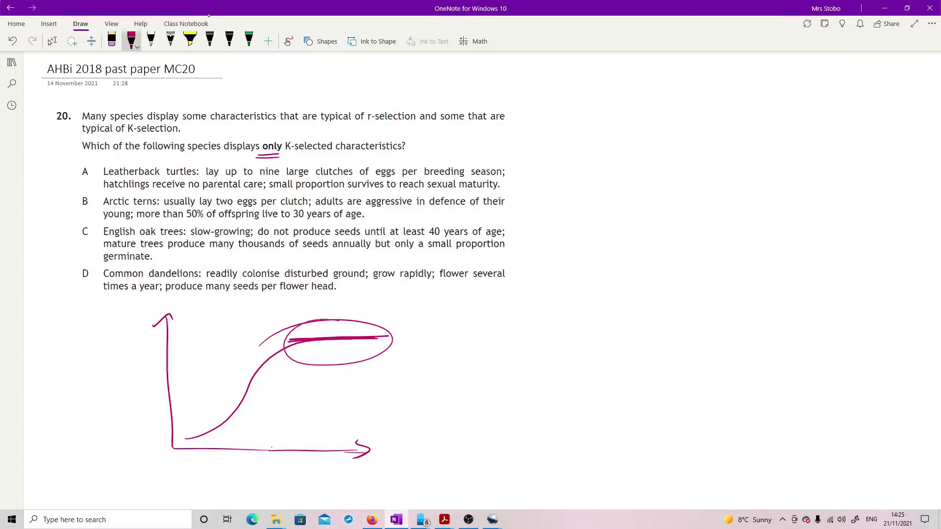
Step: Write the traits: long generation time, small number offspring, high survival, high parental investment
mouse_move(411, 316)
mouse_down()
mouse_move(403, 337)
mouse_move(418, 328)
mouse_move(434, 344)
mouse_up()
drag(473, 323, 632, 326)
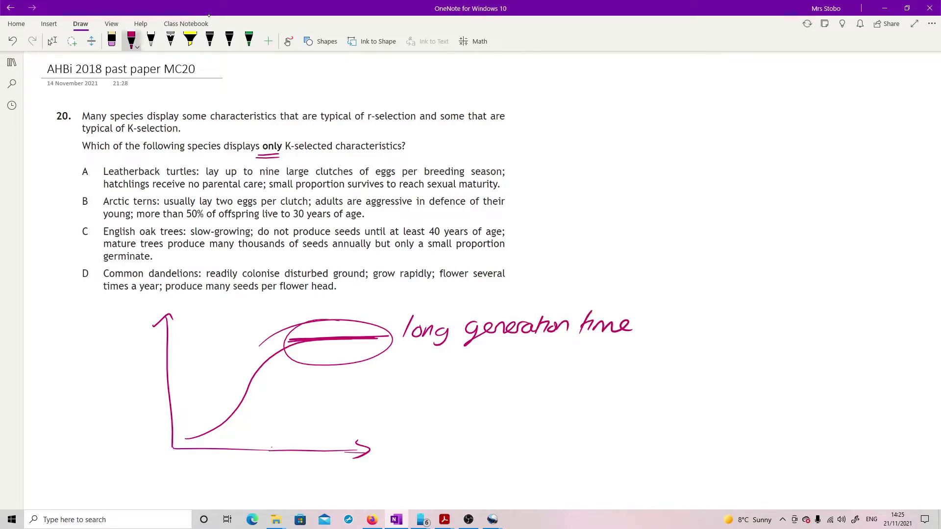
mouse_move(410, 352)
mouse_down()
mouse_move(428, 368)
mouse_move(520, 360)
mouse_move(564, 363)
mouse_move(571, 377)
mouse_move(606, 360)
mouse_move(648, 368)
mouse_up()
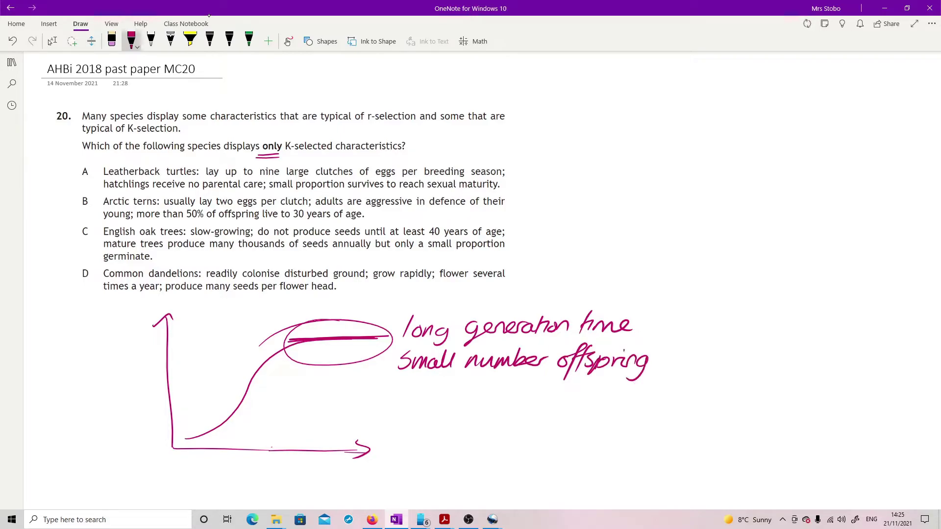
mouse_move(398, 376)
mouse_down()
mouse_move(421, 419)
mouse_move(444, 400)
mouse_move(499, 387)
mouse_move(528, 392)
mouse_move(545, 379)
mouse_up()
mouse_move(400, 412)
mouse_down()
mouse_move(411, 431)
mouse_move(508, 424)
mouse_move(519, 415)
mouse_move(542, 427)
mouse_move(593, 412)
mouse_move(635, 416)
mouse_move(657, 399)
mouse_move(652, 424)
mouse_up()
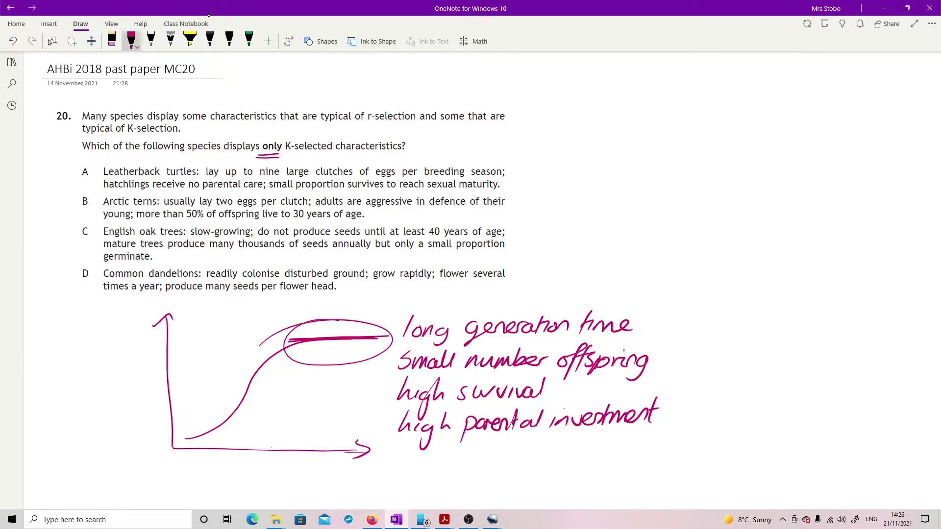
click(190, 41)
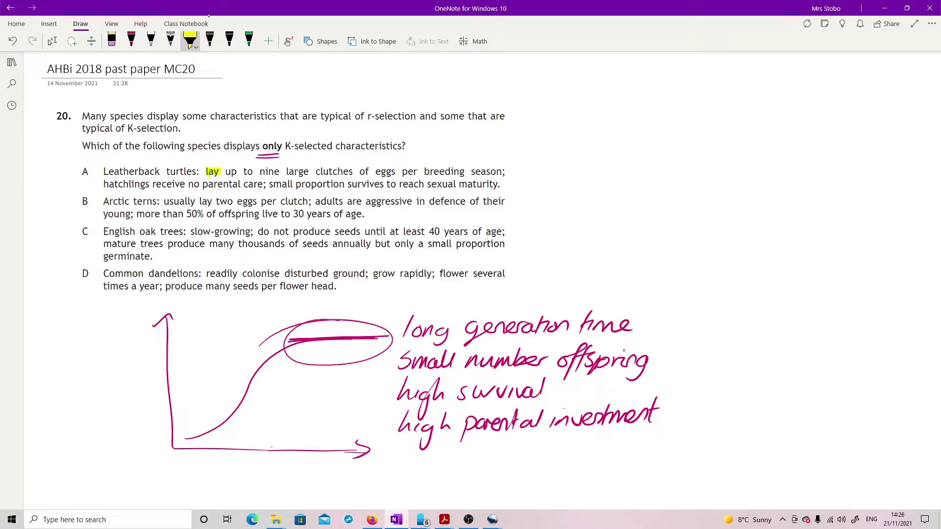
Step: Highlight option A's nine large clutches and no parental care in yellow, and circle option B in pink
drag(221, 172, 501, 173)
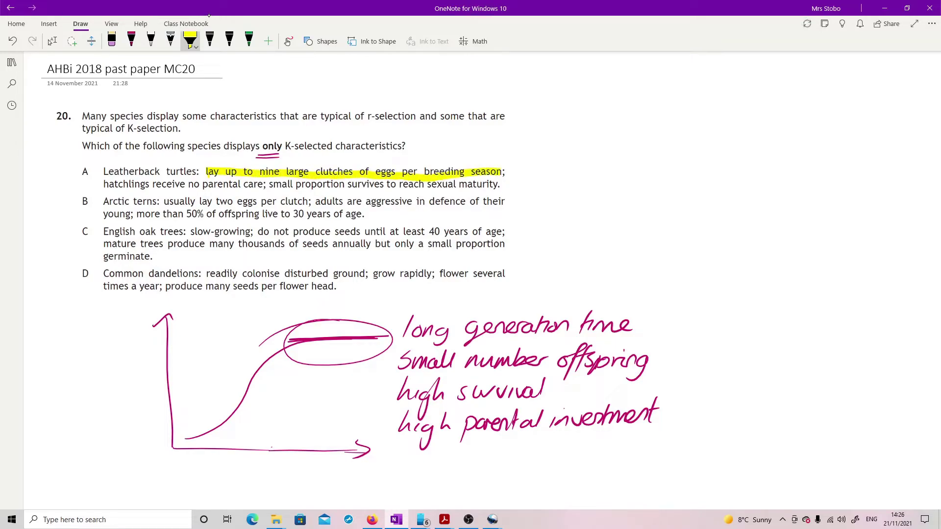
drag(187, 184, 395, 186)
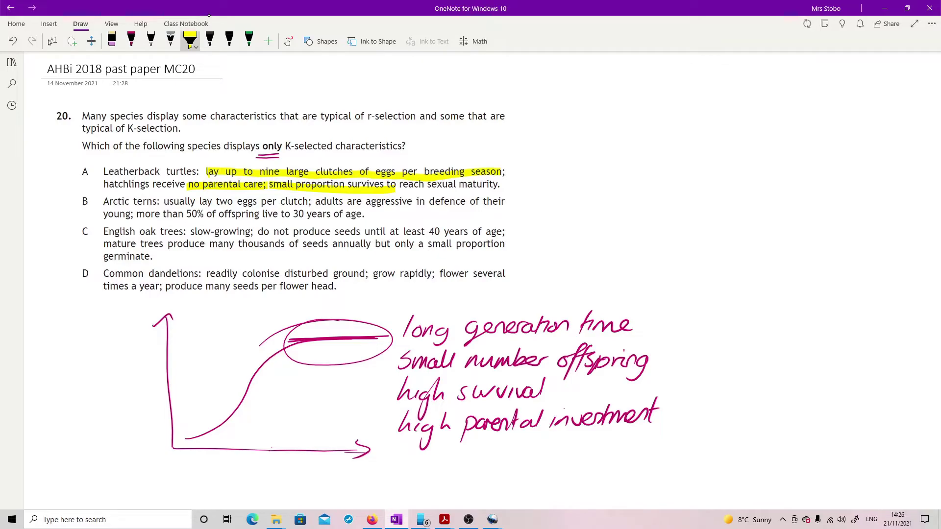
click(132, 41)
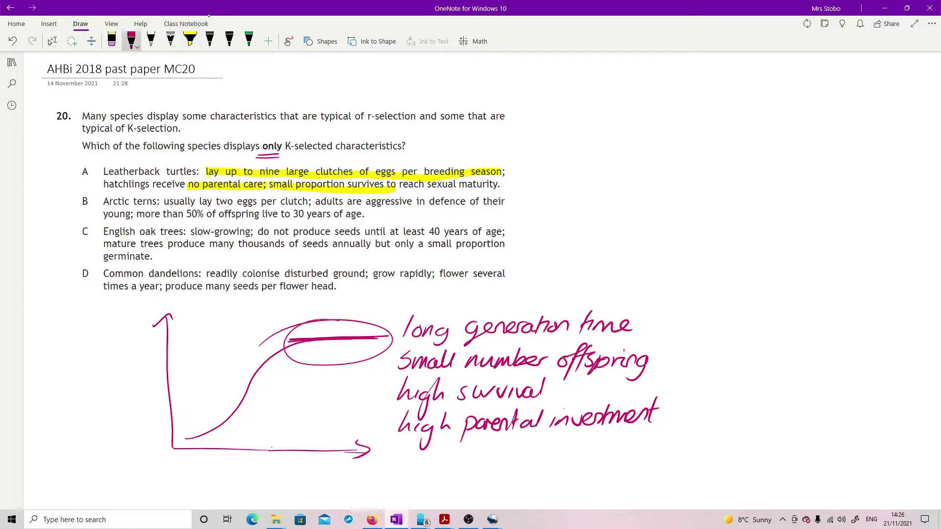
drag(89, 189, 98, 192)
Step: Highlight r-selected phrases in options C and D: thousands of seeds, small proportion, colonise disturbed, grow rapidly, times a year
click(190, 39)
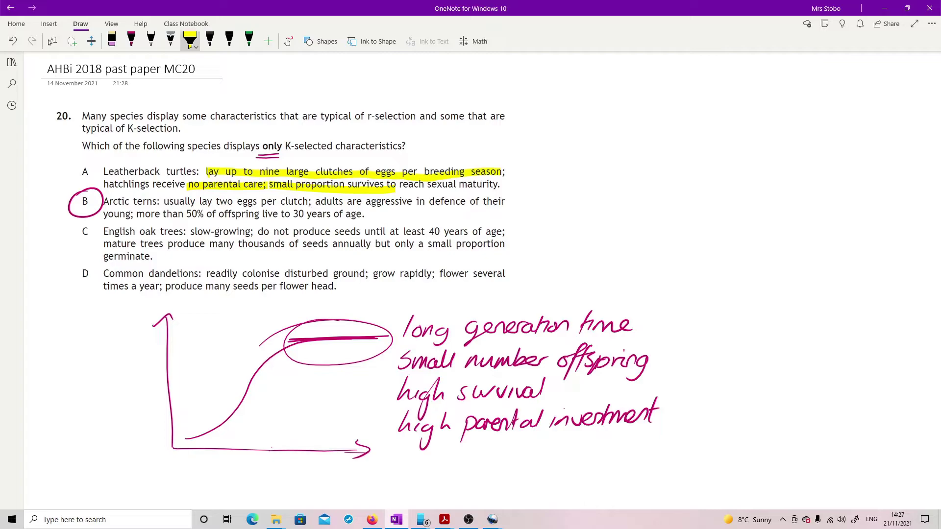
drag(210, 245, 341, 245)
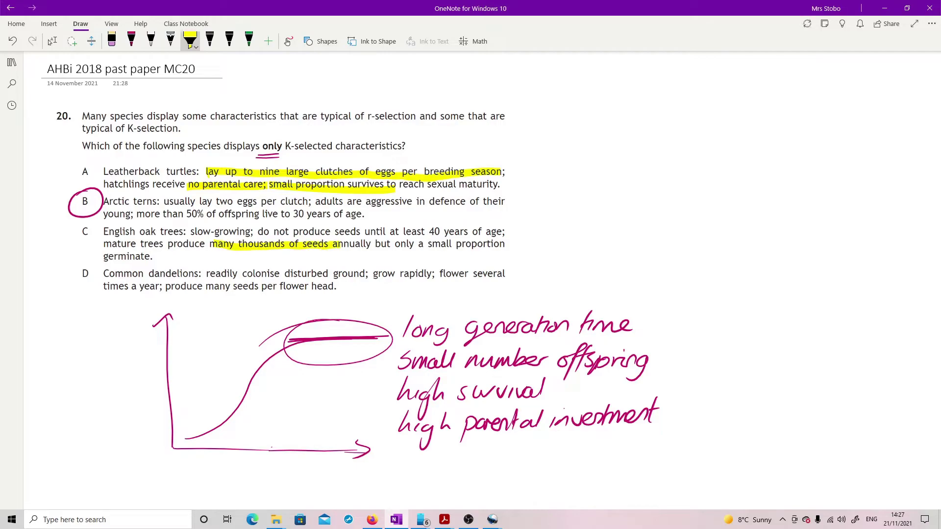
drag(416, 245, 497, 245)
drag(208, 274, 295, 274)
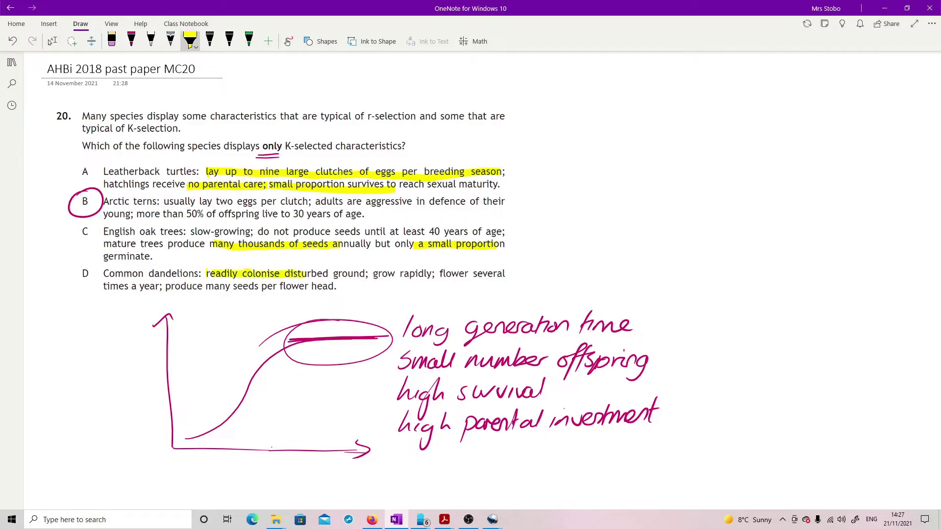
drag(372, 277, 430, 275)
drag(103, 286, 272, 289)
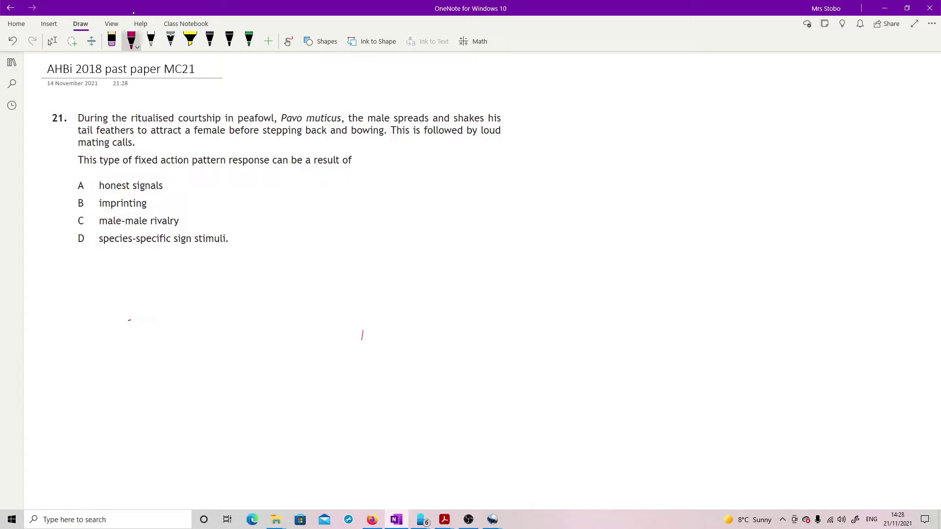
Step: Circle D in pink, cross out the male-male rivalry, imprinting and honest signals options, then go to MC22
mouse_move(69, 241)
mouse_down()
mouse_move(91, 252)
mouse_move(96, 228)
mouse_move(67, 243)
mouse_move(97, 247)
mouse_up()
drag(71, 228, 103, 216)
drag(70, 209, 91, 199)
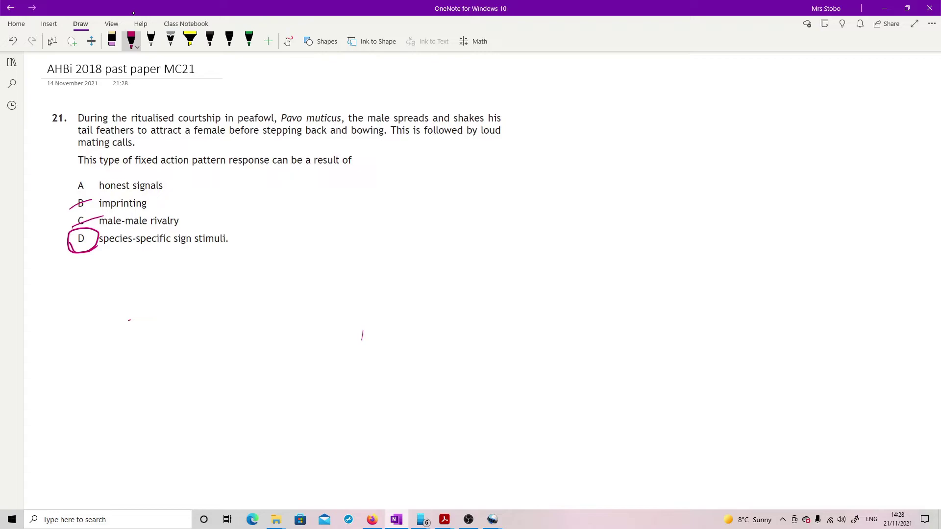
drag(76, 190, 93, 183)
key(ctrl+Page_Down)
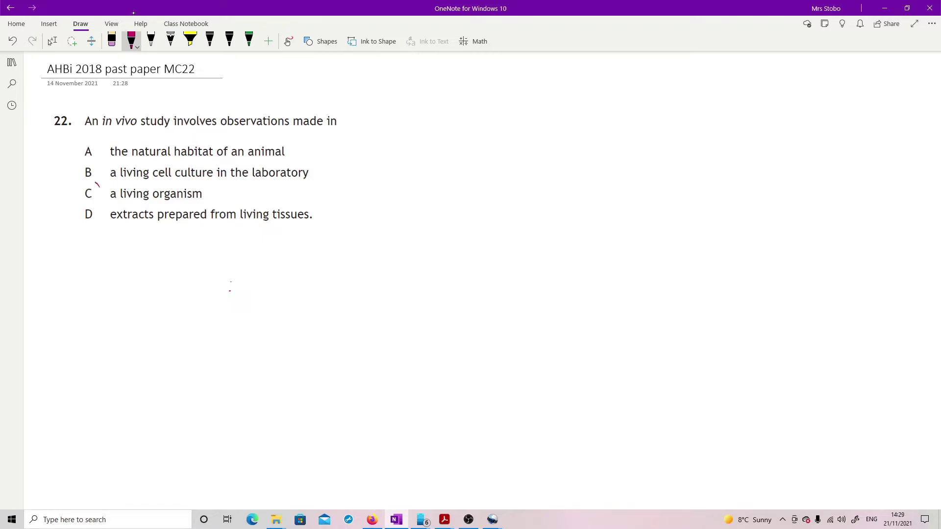
Step: Ring answer C on question 22, strike out options A, B and D, then advance to MC23
drag(95, 183, 104, 188)
drag(78, 174, 55, 178)
drag(76, 214, 51, 207)
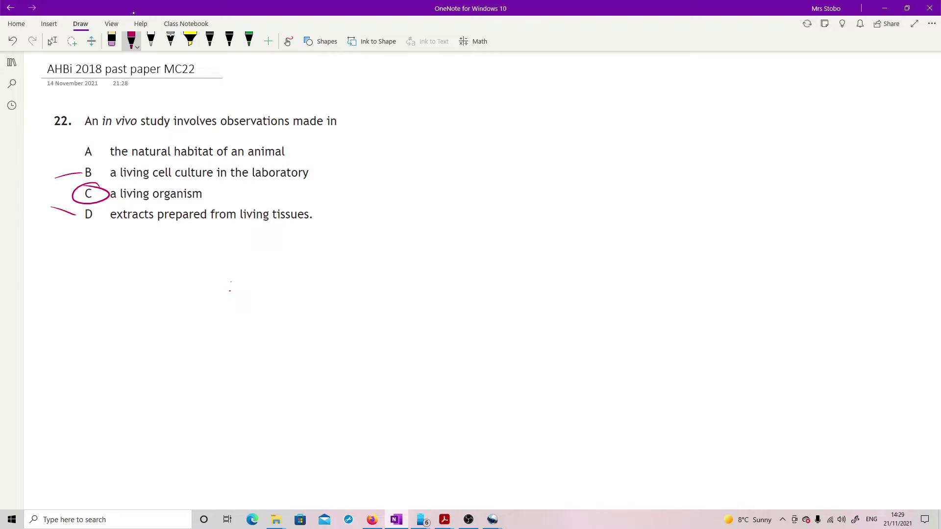
drag(81, 150, 65, 153)
key(ctrl+Page_Down)
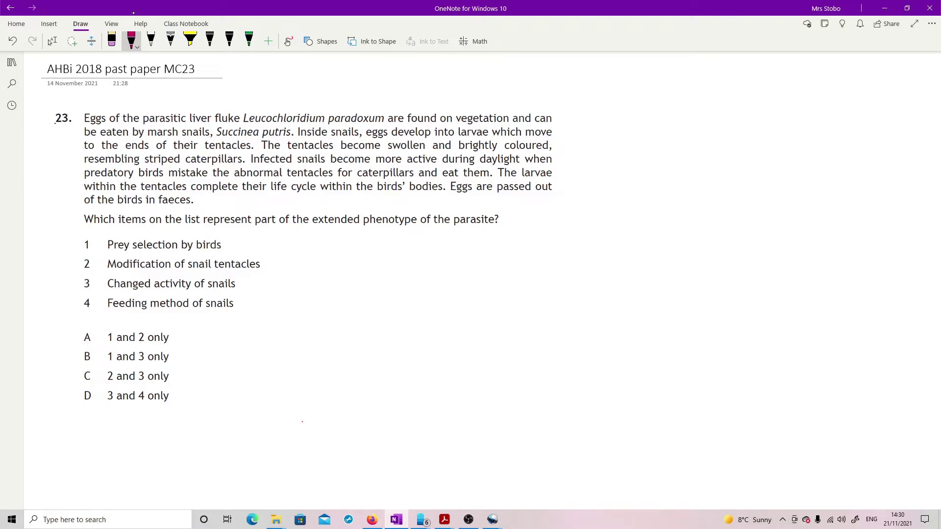
Step: Underline the birds-mistaking-tentacles-for-caterpillars sentence and strike out item 1, prey selection by birds
drag(125, 177, 405, 179)
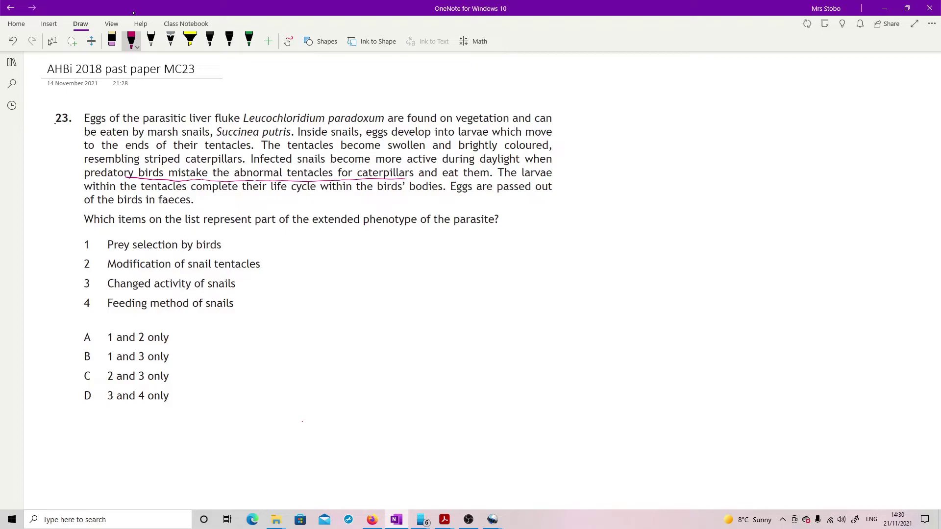
drag(77, 251, 101, 244)
Step: Underline 'vegetation', 'eaten by marsh snails' and 'swollen and brightly', strike item 4, and circle C (2 and 3 only)
drag(451, 123, 552, 122)
drag(87, 139, 207, 137)
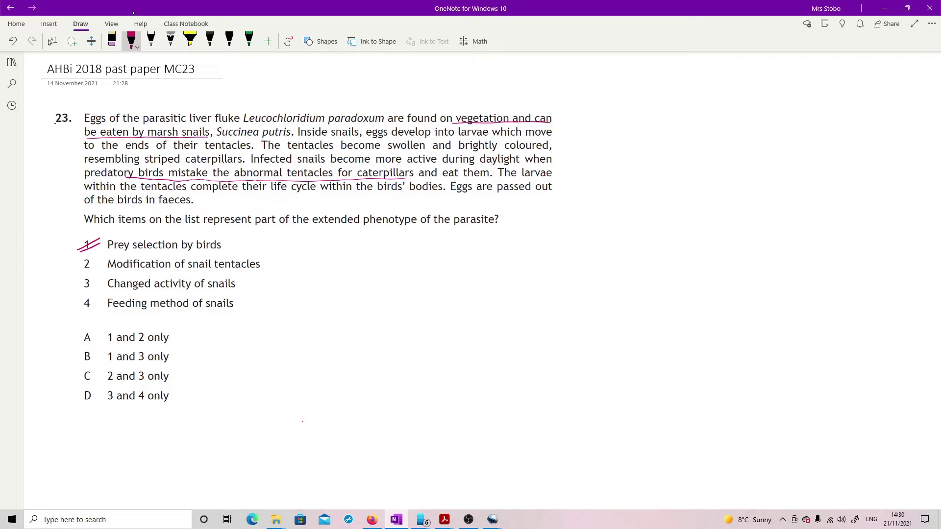
drag(76, 309, 101, 302)
drag(90, 367, 99, 371)
drag(388, 151, 497, 150)
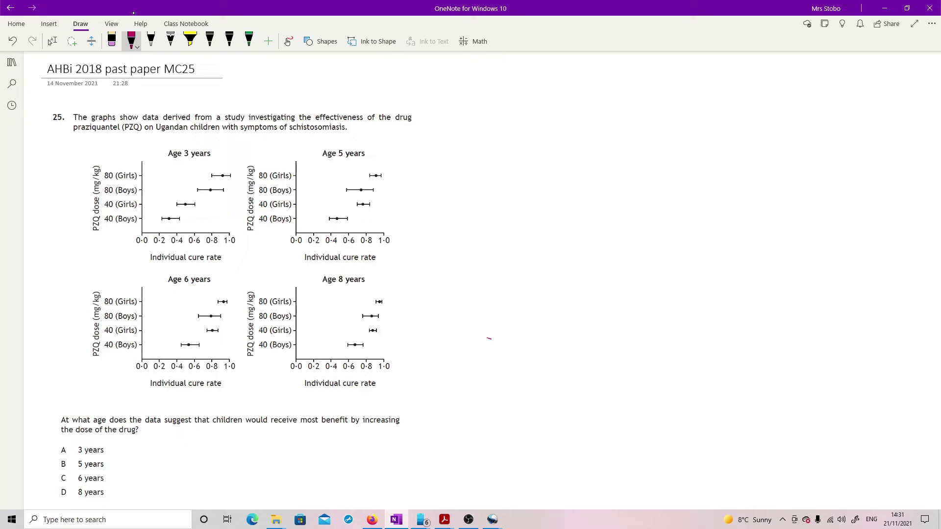
Step: Loop the 40 and 80 dose labels on the Age 3 and Age 5 graphs in pink, then choose yellow highlighter
drag(113, 198, 117, 197)
drag(114, 165, 116, 183)
drag(269, 198, 269, 196)
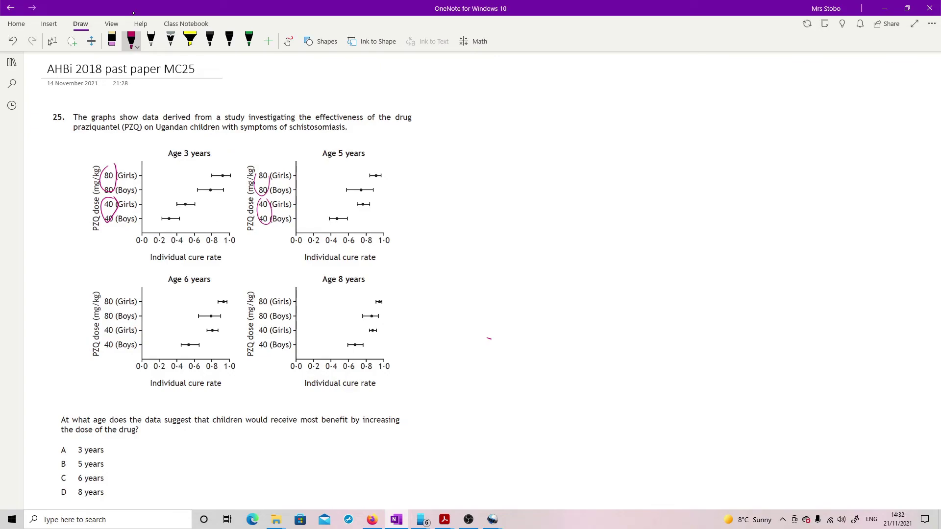
click(190, 41)
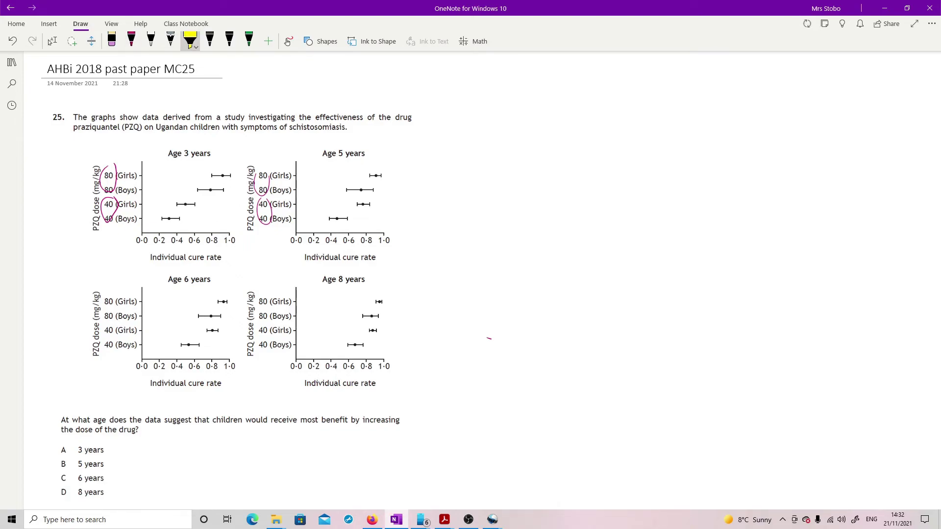
Step: Highlight the boys' and girls' 40 and 80 dose error bars on the Age 8, 6 and 5 graphs
drag(346, 345, 366, 345)
drag(358, 316, 384, 316)
mouse_move(370, 330)
mouse_down()
mouse_move(379, 330)
mouse_move(383, 302)
mouse_up()
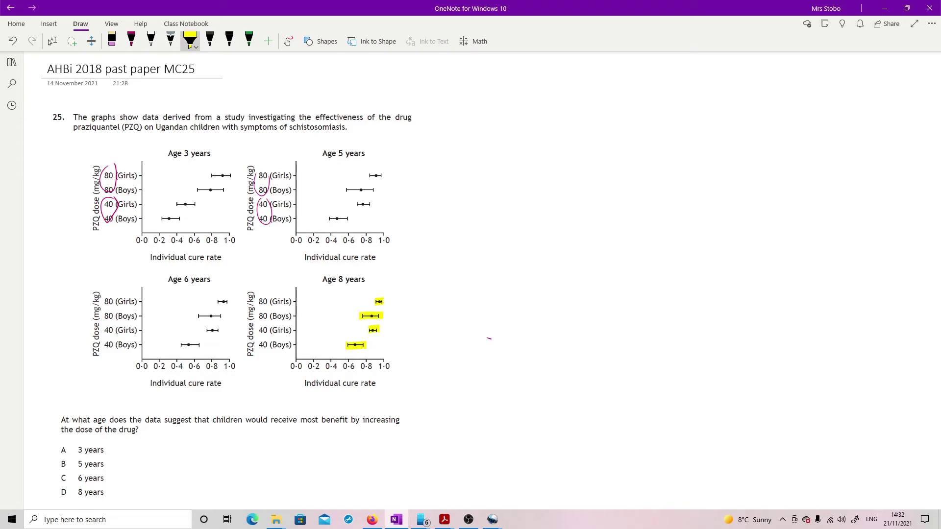
mouse_move(183, 344)
mouse_down()
mouse_move(199, 345)
mouse_move(206, 316)
mouse_move(221, 316)
mouse_up()
mouse_move(203, 331)
mouse_down()
mouse_move(222, 329)
mouse_move(237, 302)
mouse_up()
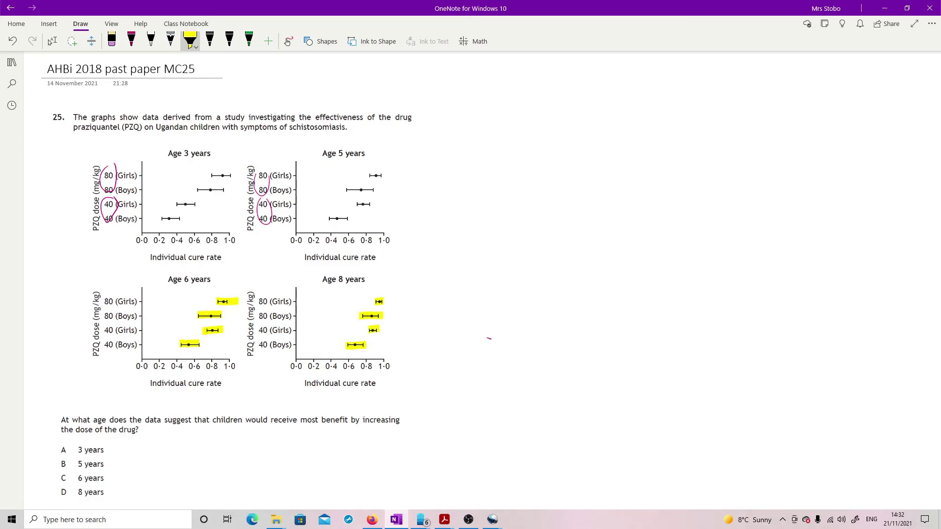
mouse_move(328, 218)
mouse_down()
mouse_move(348, 219)
mouse_move(372, 189)
mouse_move(377, 202)
mouse_move(384, 175)
mouse_up()
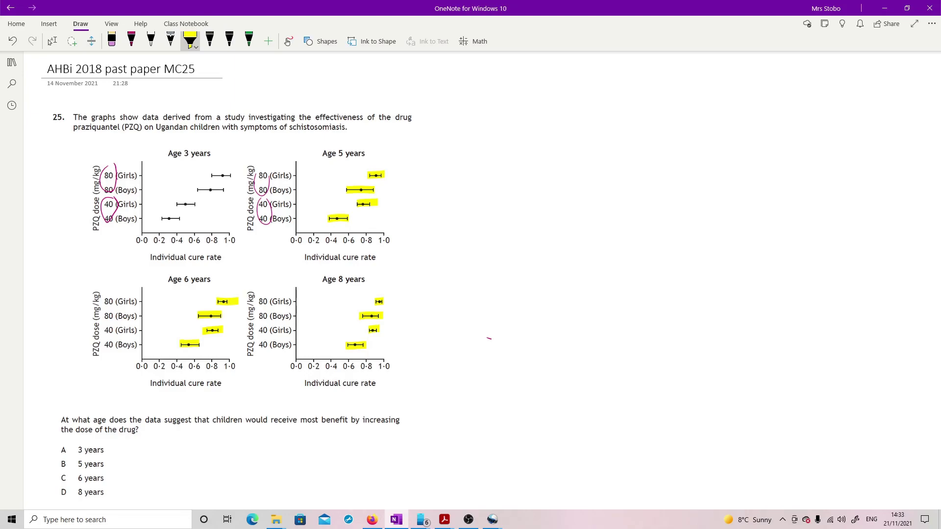
Step: Highlight the Age 3 boys' and girls' 40-dose error bars and draw a vertical marker at 0.6
mouse_move(160, 218)
mouse_down()
mouse_move(180, 219)
mouse_move(223, 190)
mouse_up()
mouse_move(177, 204)
mouse_down()
mouse_move(197, 204)
mouse_move(232, 175)
mouse_up()
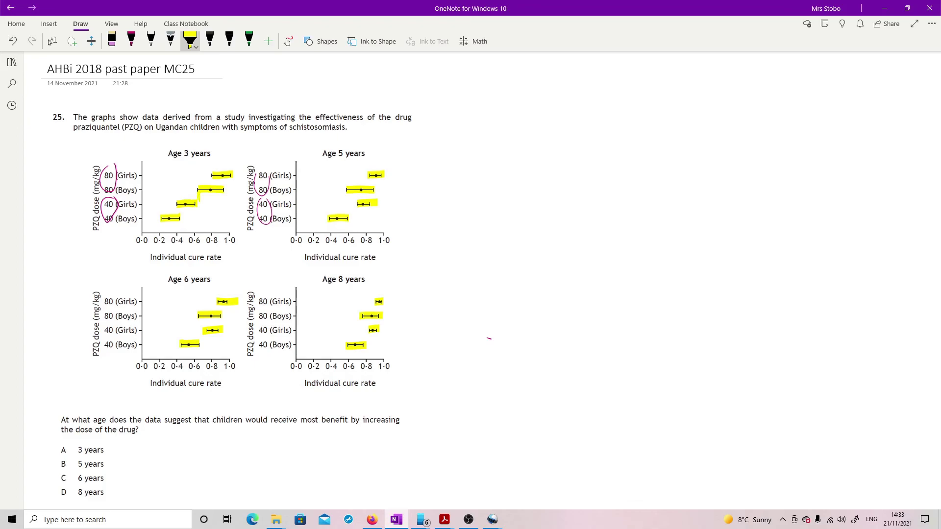
drag(196, 209, 196, 223)
mouse_move(74, 454)
mouse_down()
mouse_move(111, 442)
mouse_move(56, 442)
mouse_move(73, 437)
mouse_up()
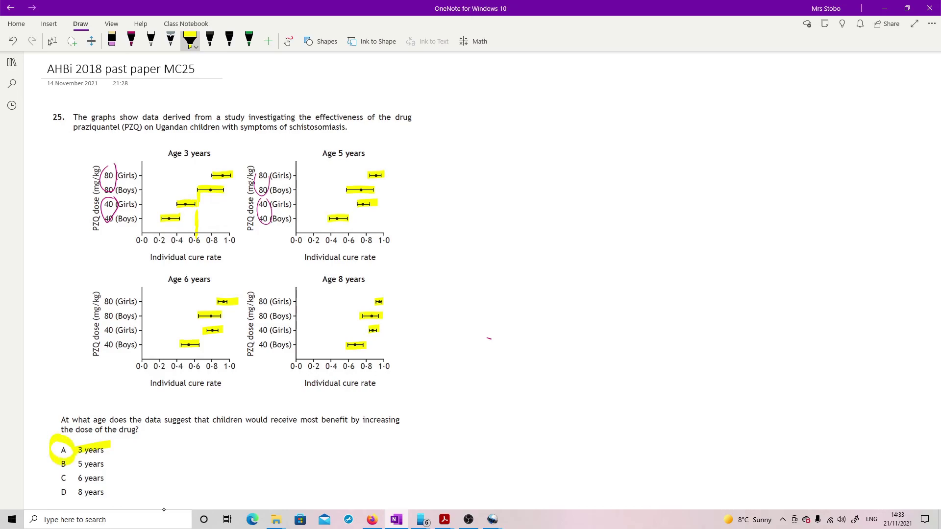